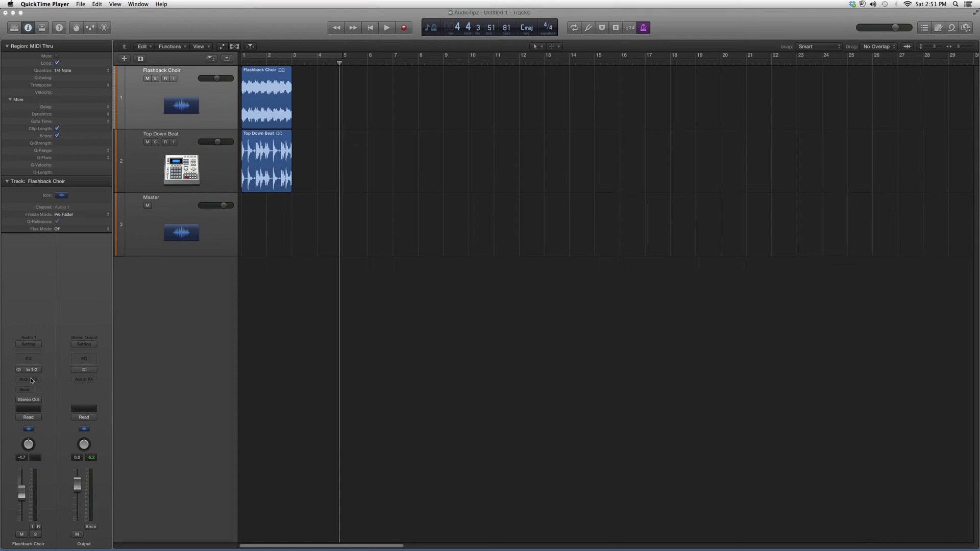
# Insert Waves X-Hum from Audio Units > Waves into the Flashback Choir Audio FX slot
pyautogui.click(31, 380)
pyautogui.moveTo(42, 476)
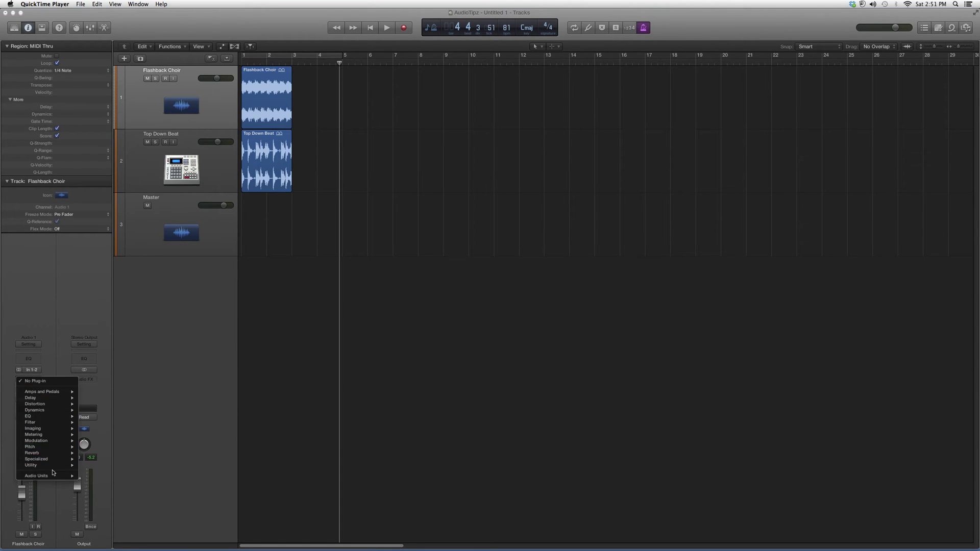
pyautogui.moveTo(94, 488)
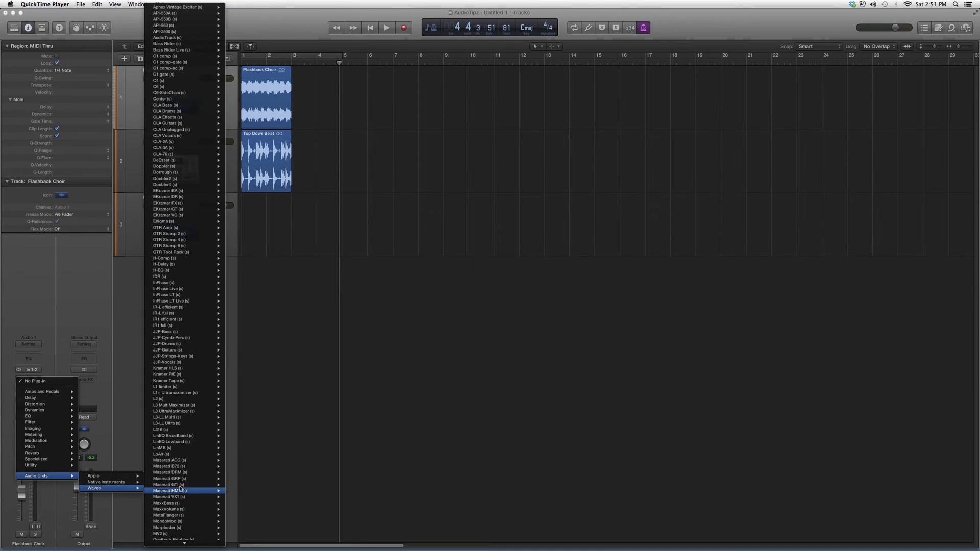
pyautogui.scroll(-5, 173, 483)
pyautogui.scroll(-3, 173, 482)
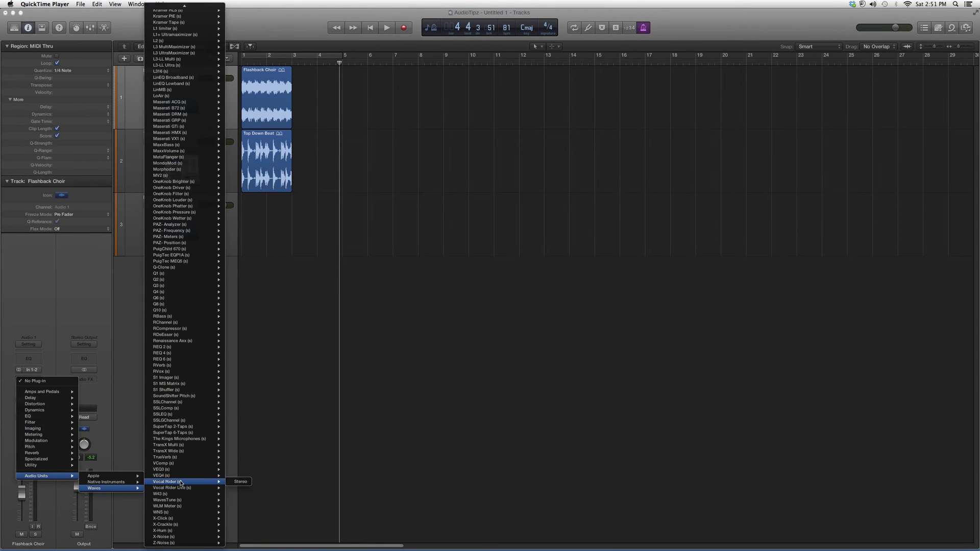
pyautogui.click(174, 534)
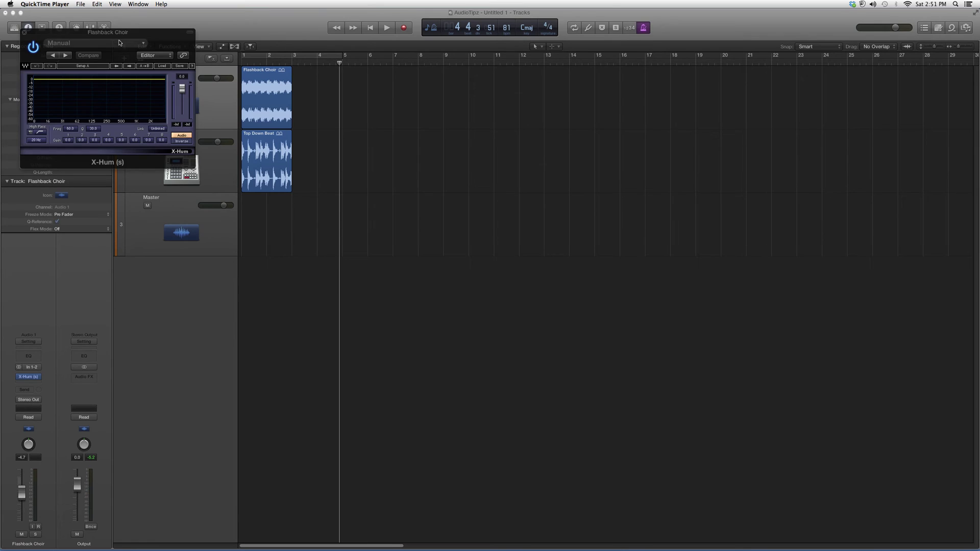
# Center the X-Hum window on screen and select its High Pass filter shape
pyautogui.moveTo(121, 39); pyautogui.dragTo(497, 239)
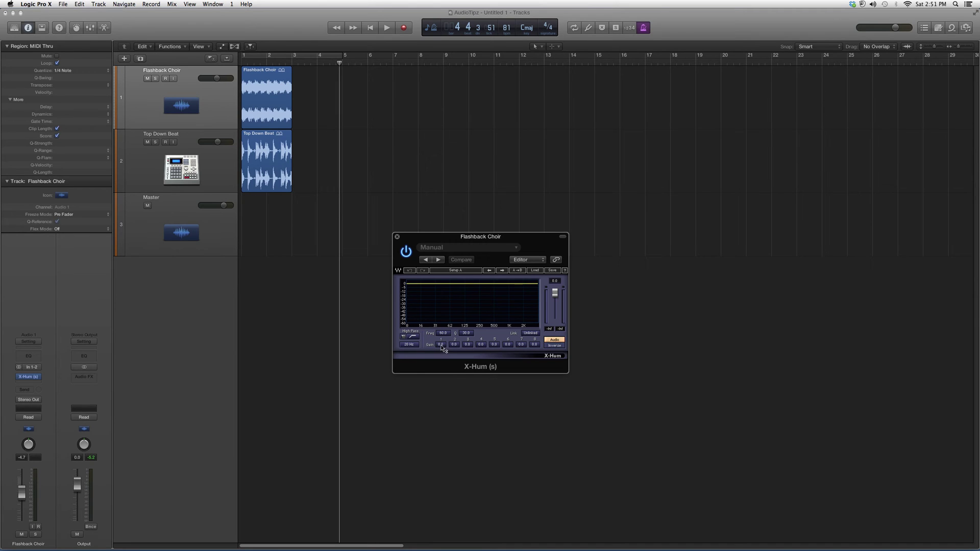
pyautogui.click(414, 337)
# Enable X-Hum's High Pass filter, shift the window up-right, and select the 20 Hz frequency value
pyautogui.click(404, 337)
pyautogui.moveTo(494, 238); pyautogui.dragTo(556, 199)
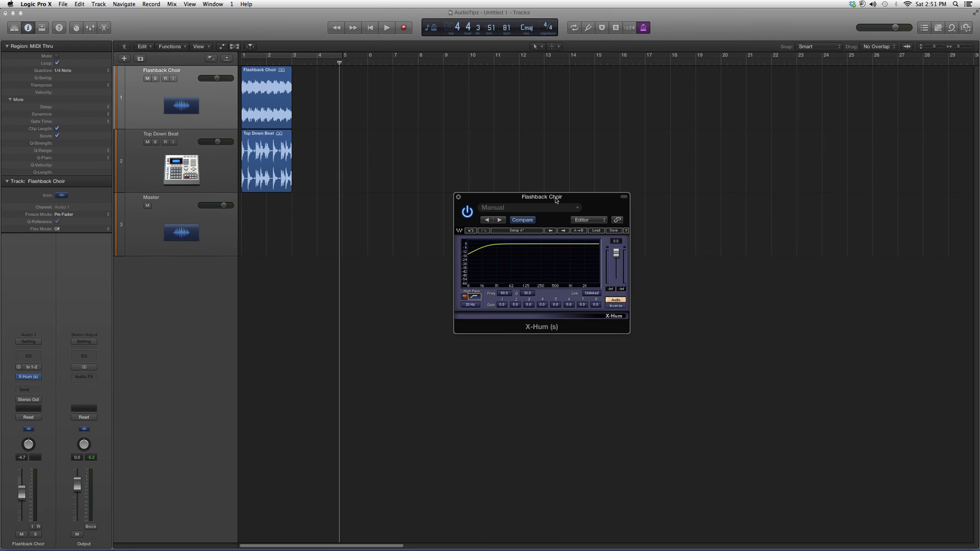
pyautogui.click(471, 304)
pyautogui.press('super+Tab')
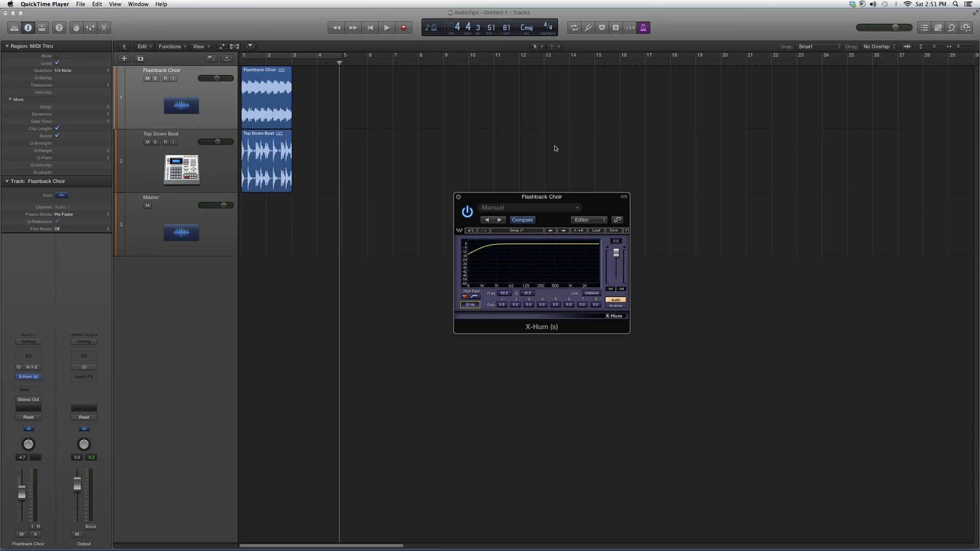